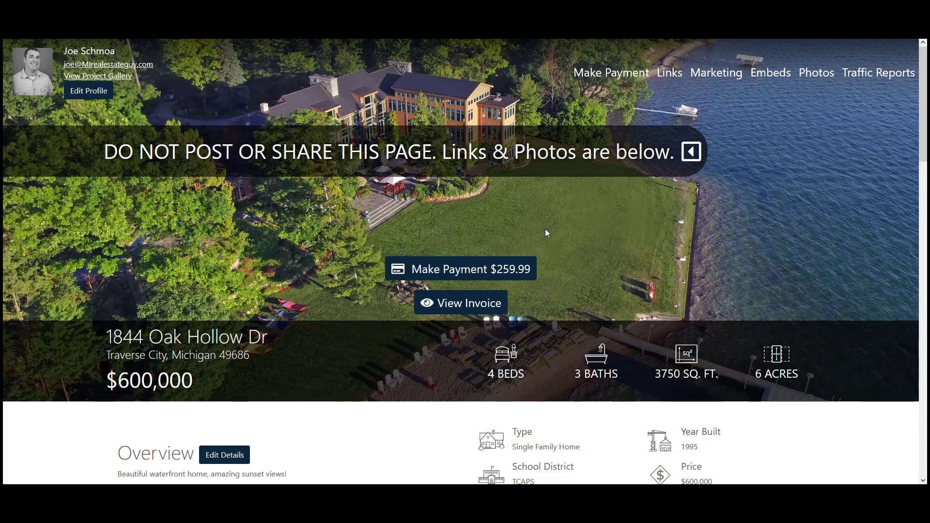
# - View the driveway exterior photo of the house enlarged in the Photos section and check its individual download options
pyautogui.scroll(-8, 546, 230)
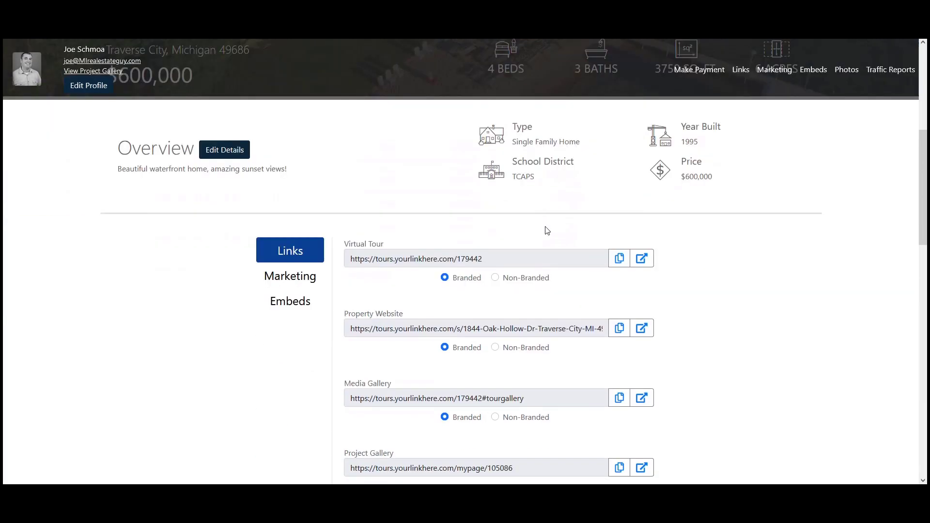
pyautogui.scroll(-8, 546, 229)
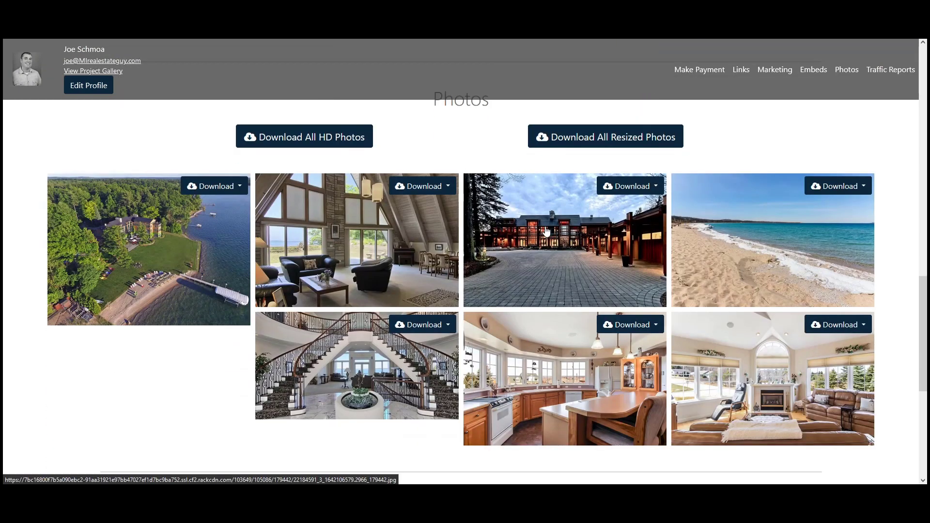
pyautogui.scroll(1, 546, 230)
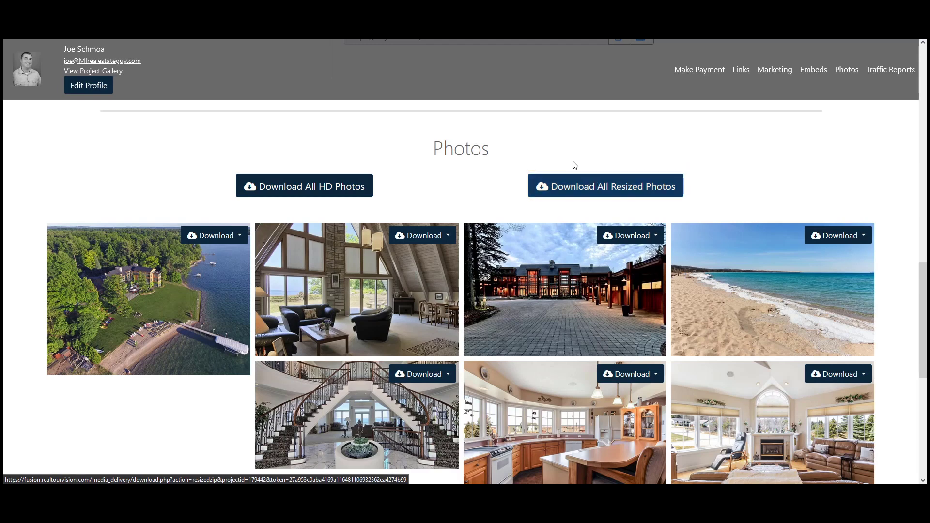
pyautogui.click(522, 289)
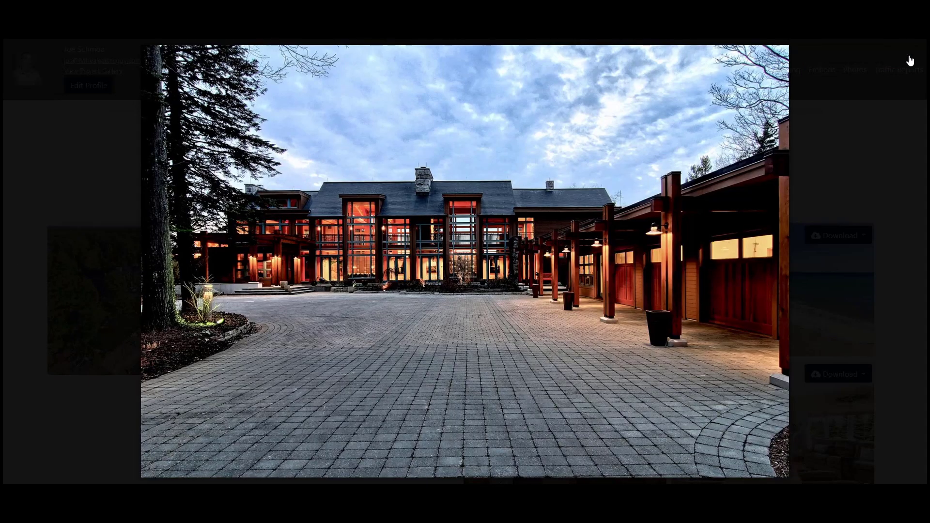
pyautogui.click(910, 61)
pyautogui.click(637, 236)
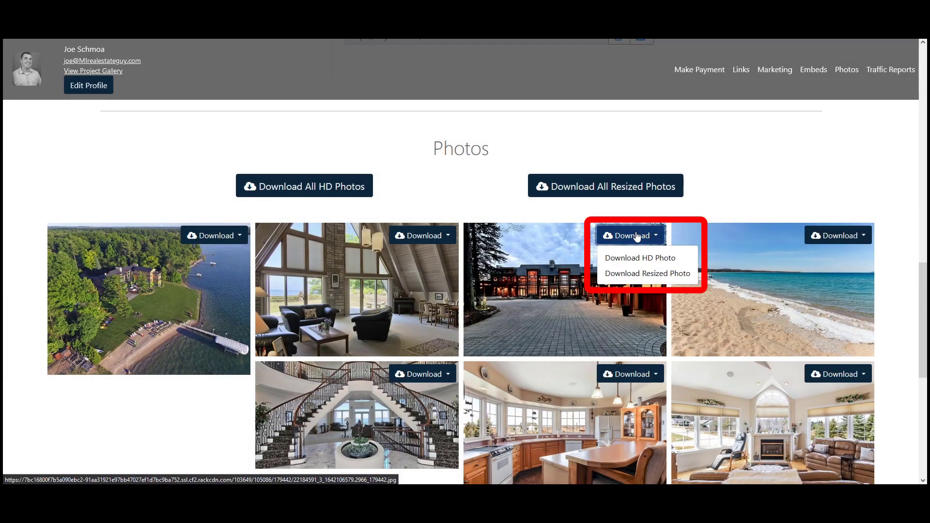
pyautogui.click(637, 236)
# - Review the property's shareable tour links, its marketing materials and its virtual tour embed codes
pyautogui.scroll(2, 514, 238)
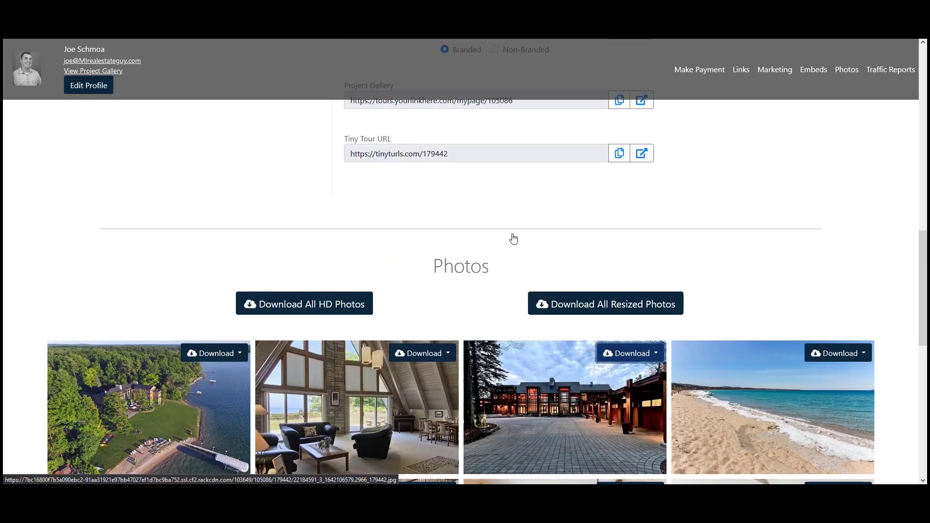
pyautogui.scroll(5, 514, 238)
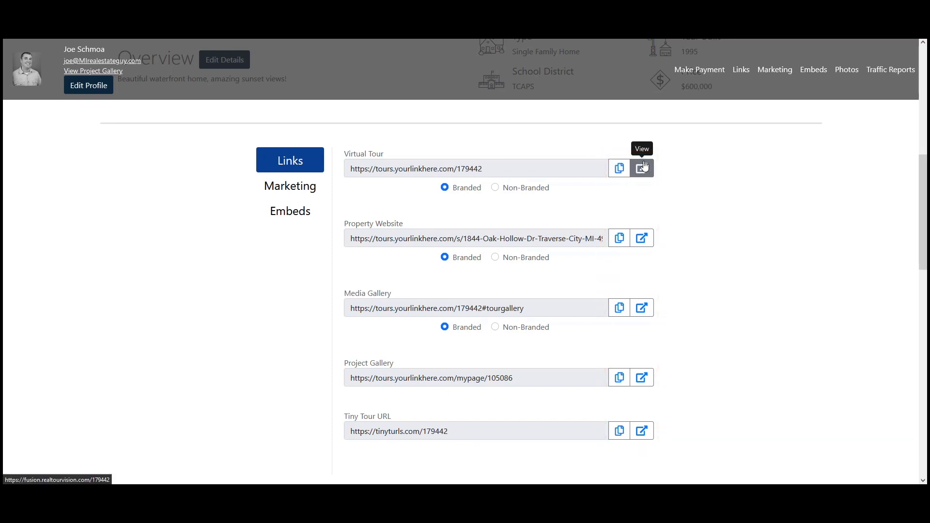
pyautogui.click(312, 193)
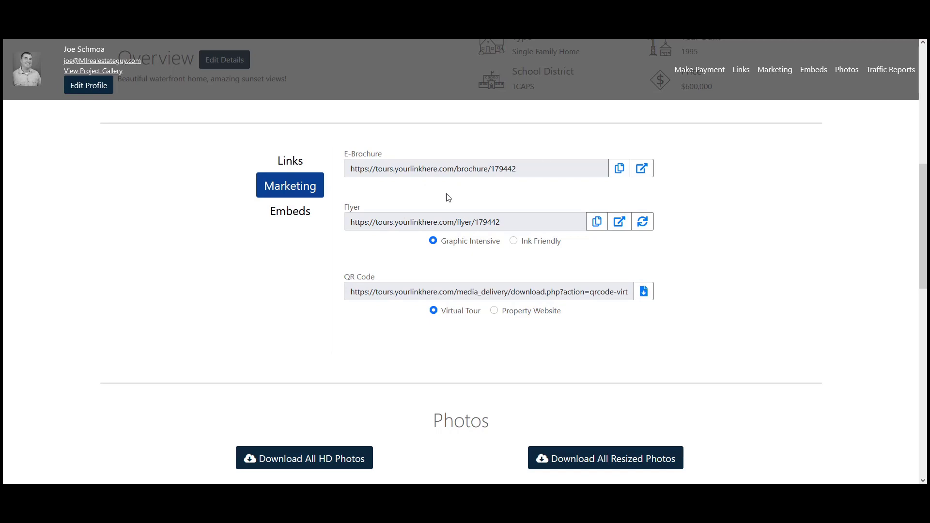
pyautogui.click(300, 218)
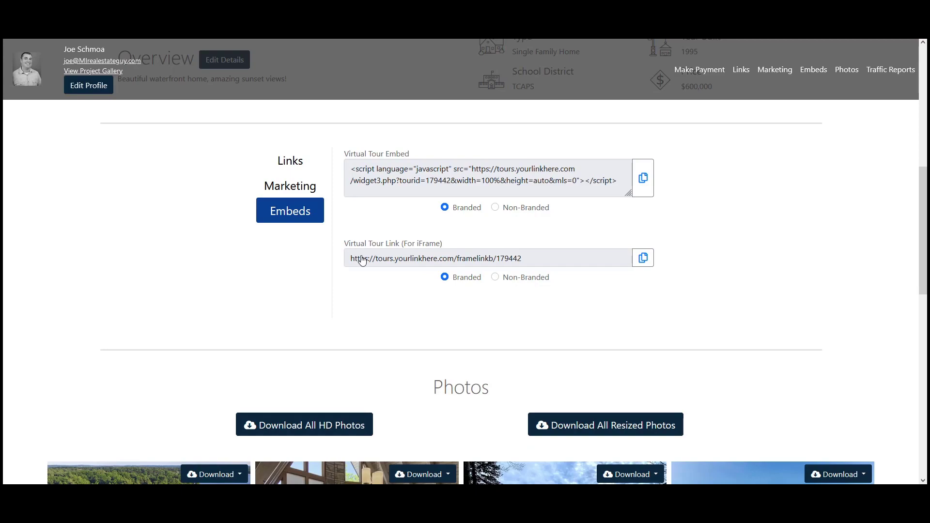
# - Add a subscriber to the traffic report by entering their email address, with Subscribed set to Yes and delivery Every Tuesday, and save
pyautogui.scroll(-8, 296, 275)
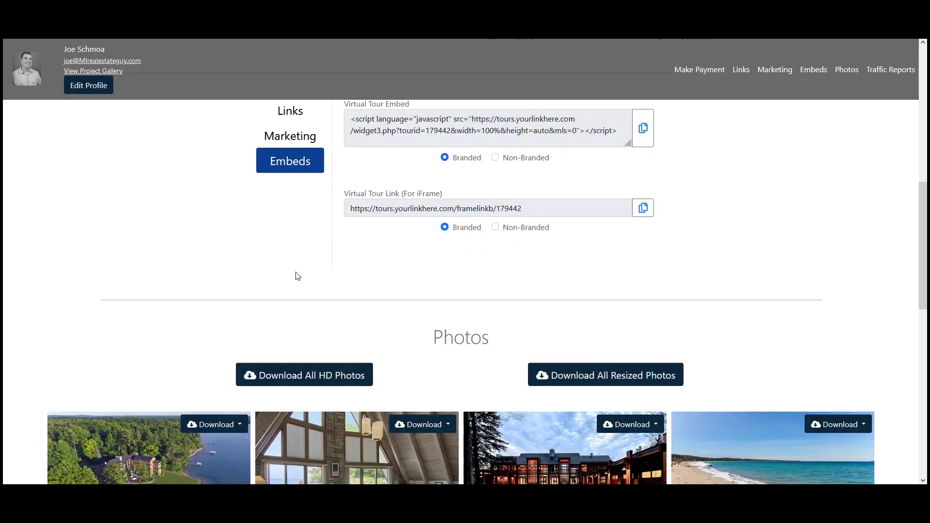
pyautogui.scroll(-4, 297, 276)
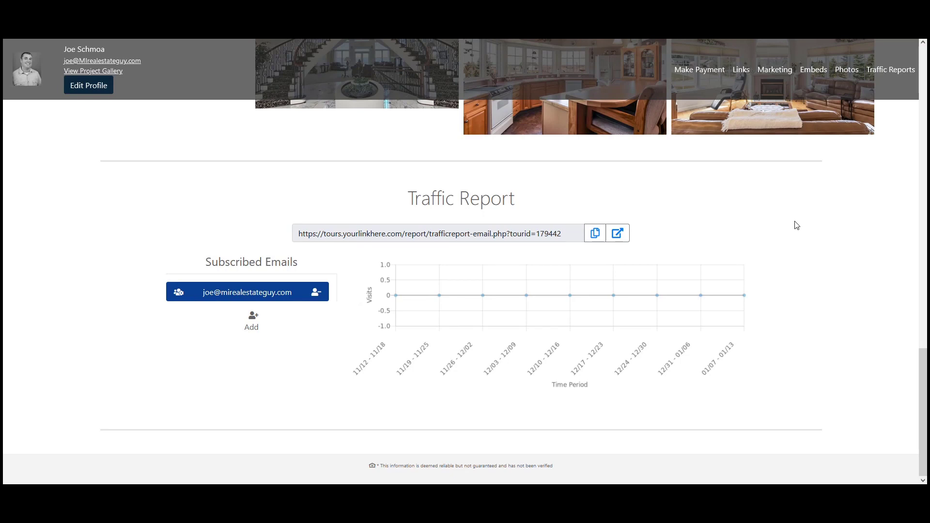
pyautogui.click(255, 322)
pyautogui.click(412, 125)
pyautogui.write('test')
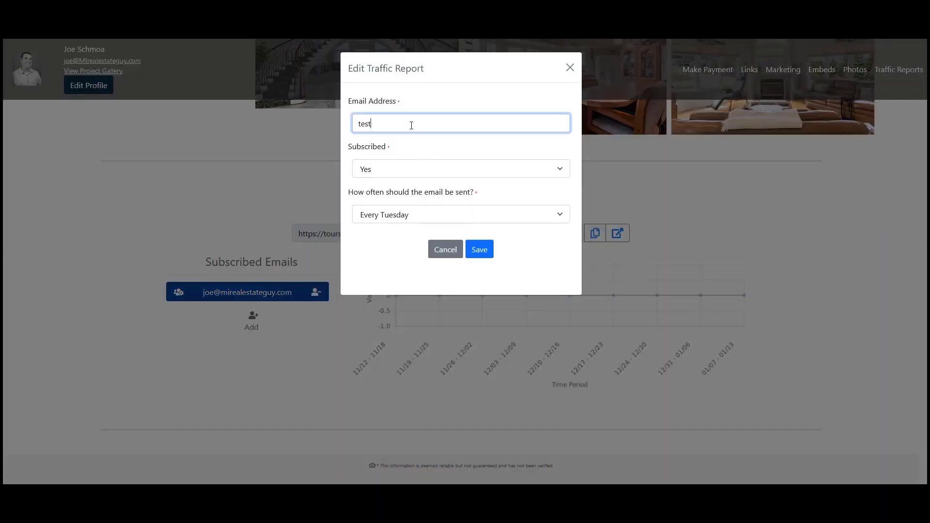
pyautogui.write('@yourlinkhere.com')
pyautogui.click(406, 220)
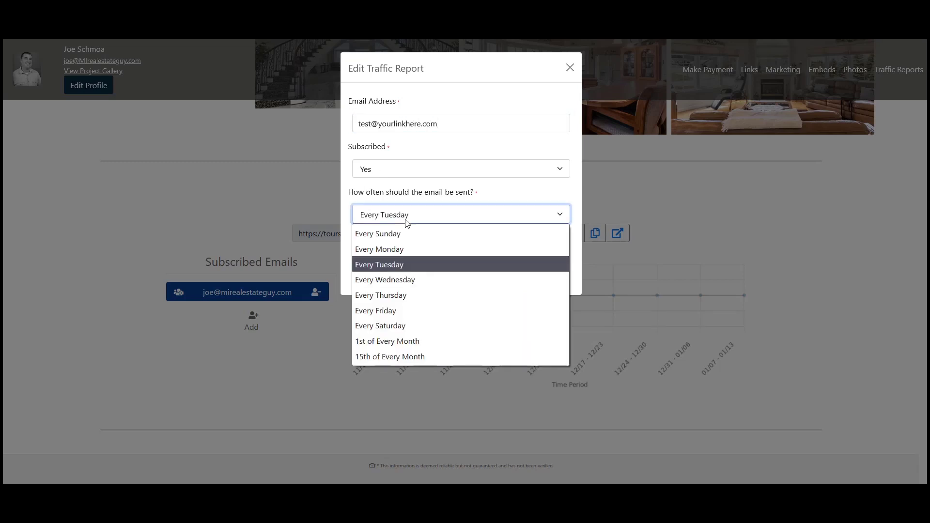
pyautogui.click(407, 221)
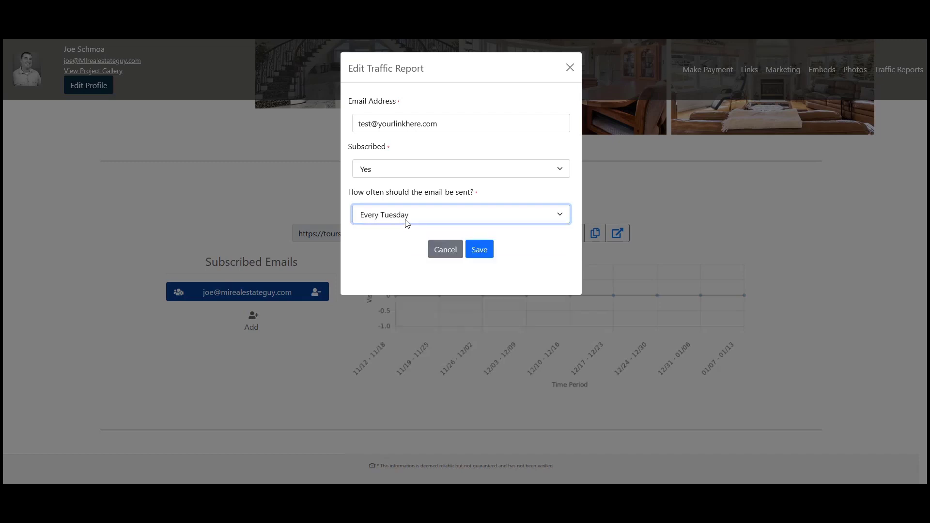
pyautogui.click(481, 250)
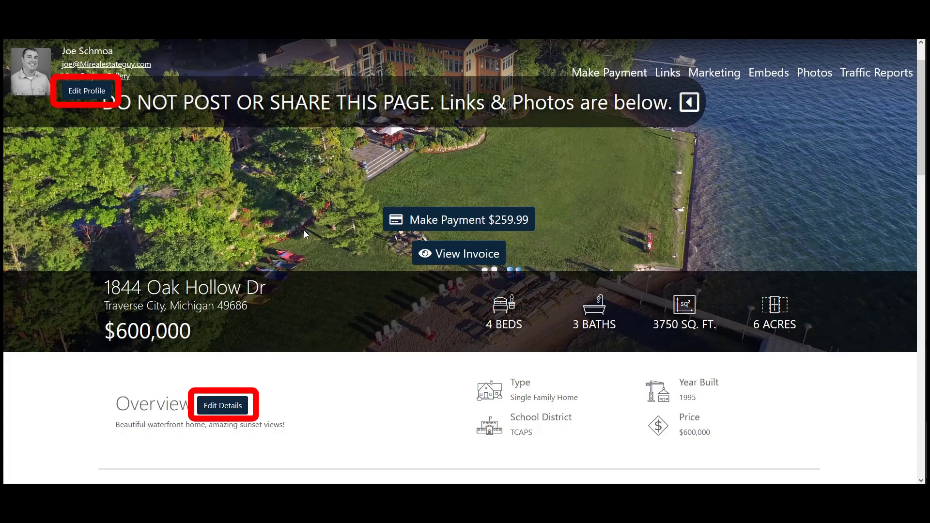
# - Review the listing's property information from title and description through attributes, save the details and close the form
pyautogui.click(224, 407)
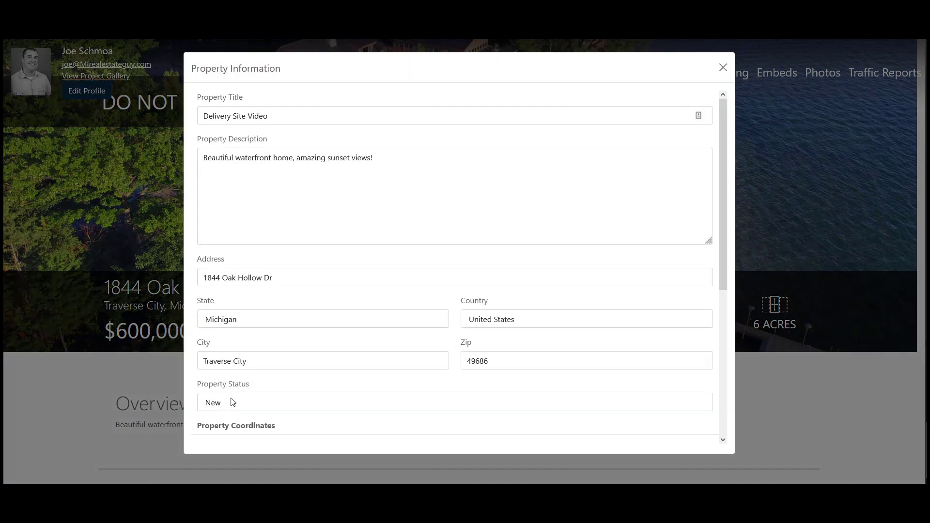
pyautogui.click(291, 118)
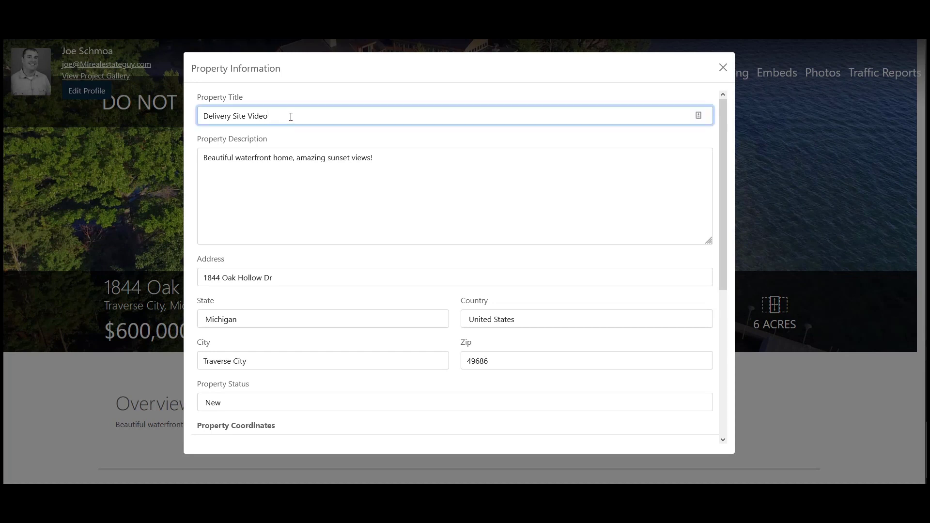
pyautogui.click(374, 177)
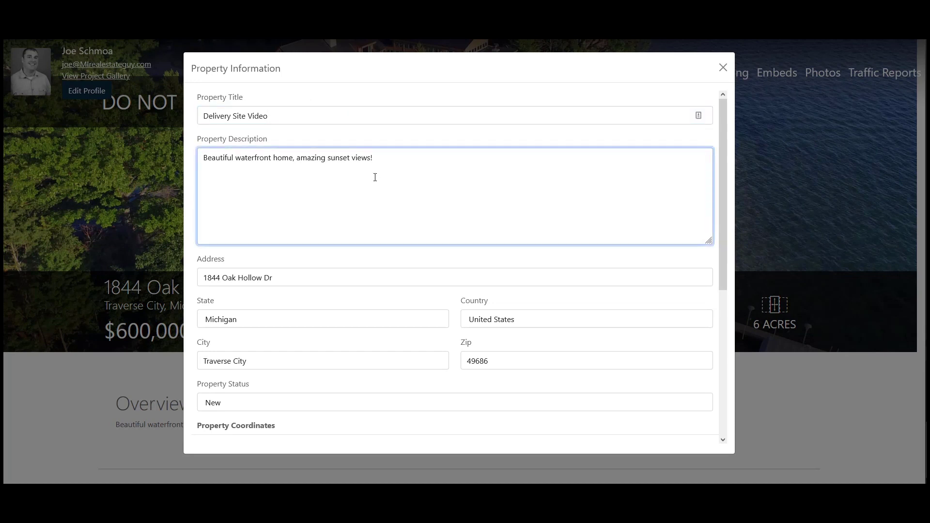
pyautogui.scroll(-2, 374, 177)
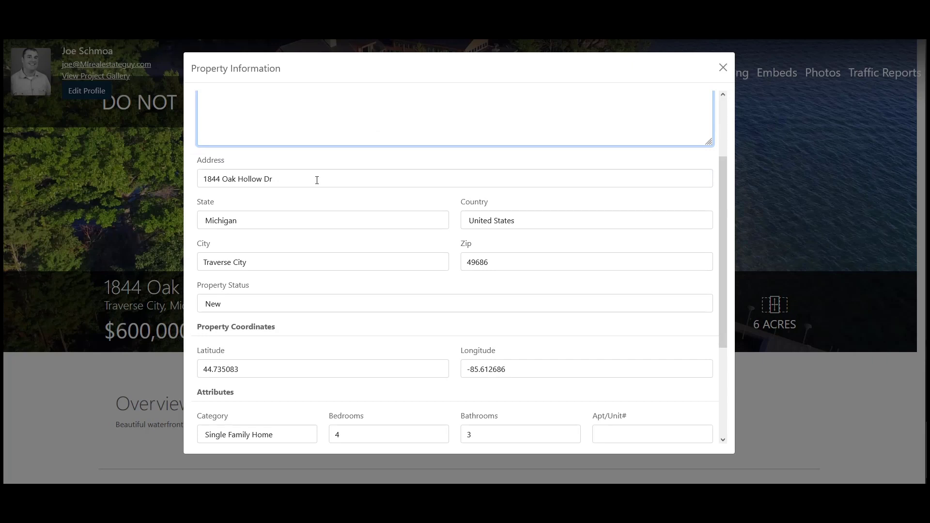
pyautogui.scroll(-1, 285, 238)
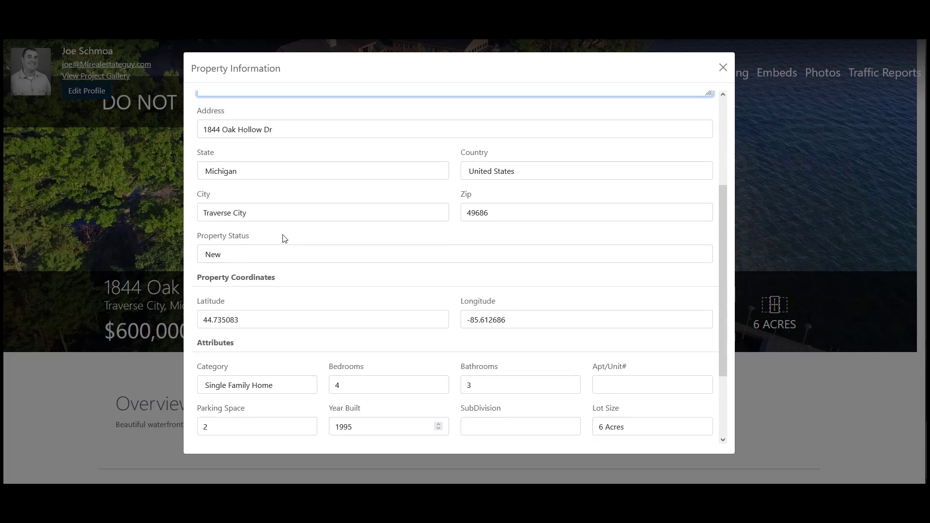
pyautogui.scroll(-2, 284, 238)
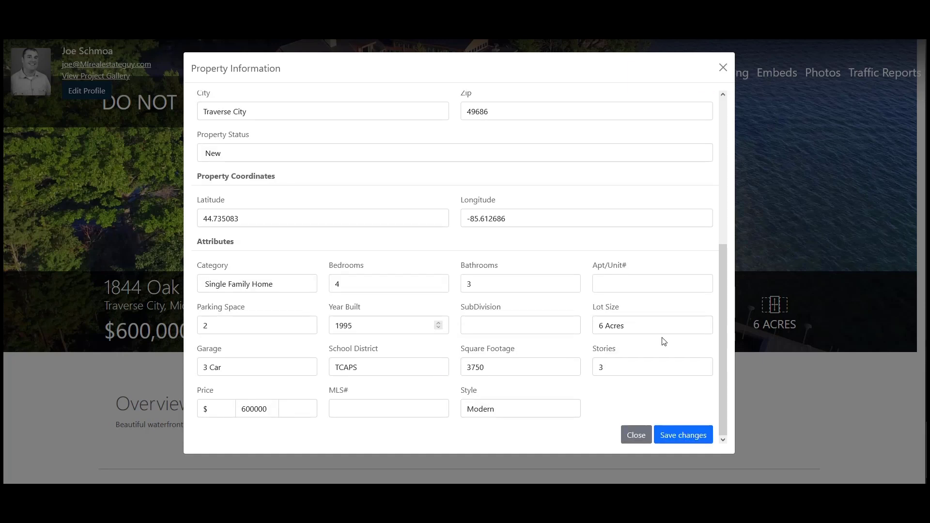
pyautogui.click(681, 436)
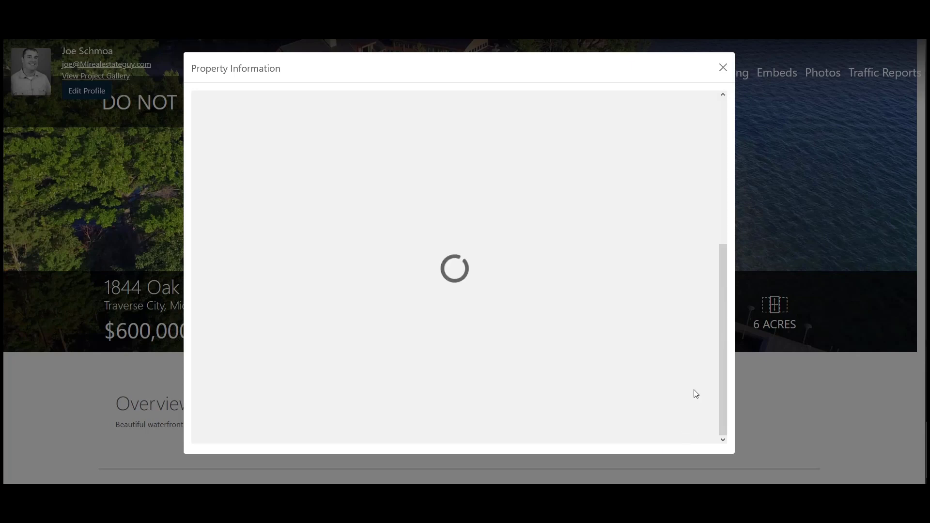
pyautogui.click(723, 67)
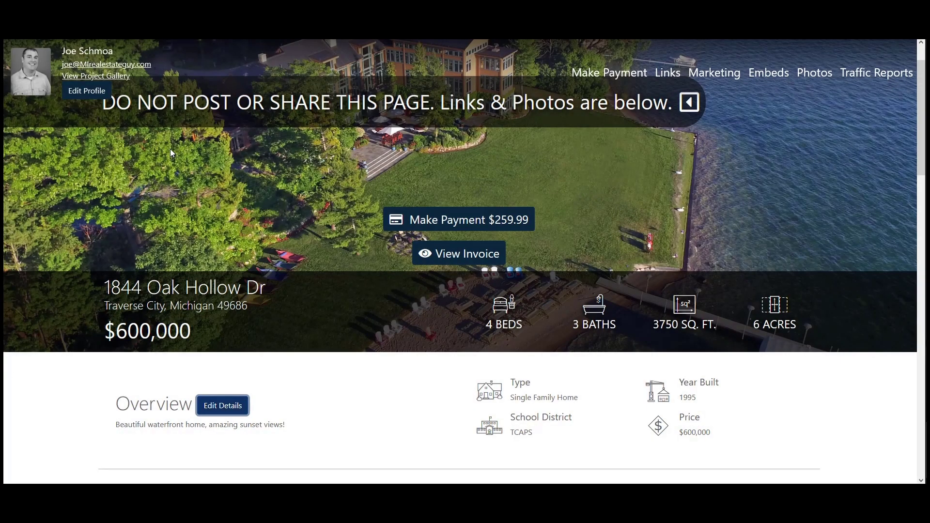
# - Review the agent's profile, from images and contact fields to address and social media information, and save it
pyautogui.click(94, 93)
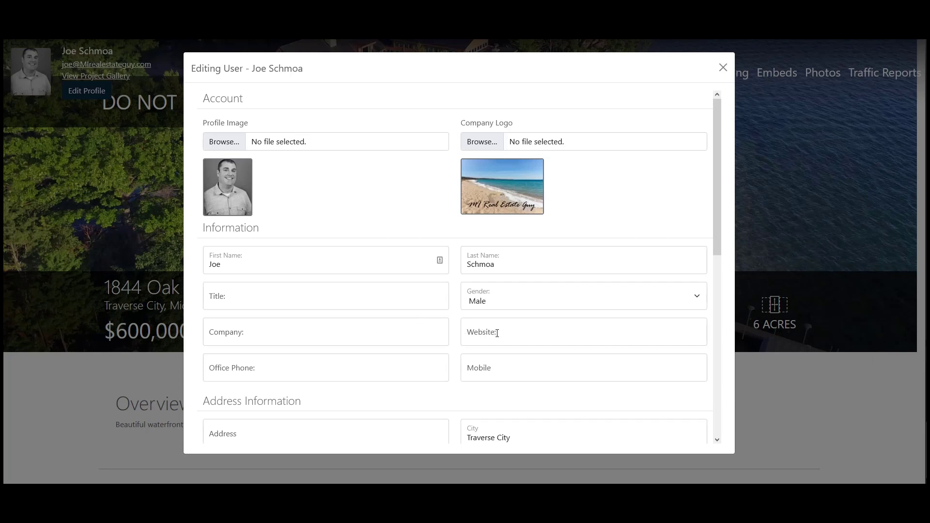
pyautogui.scroll(-2, 511, 333)
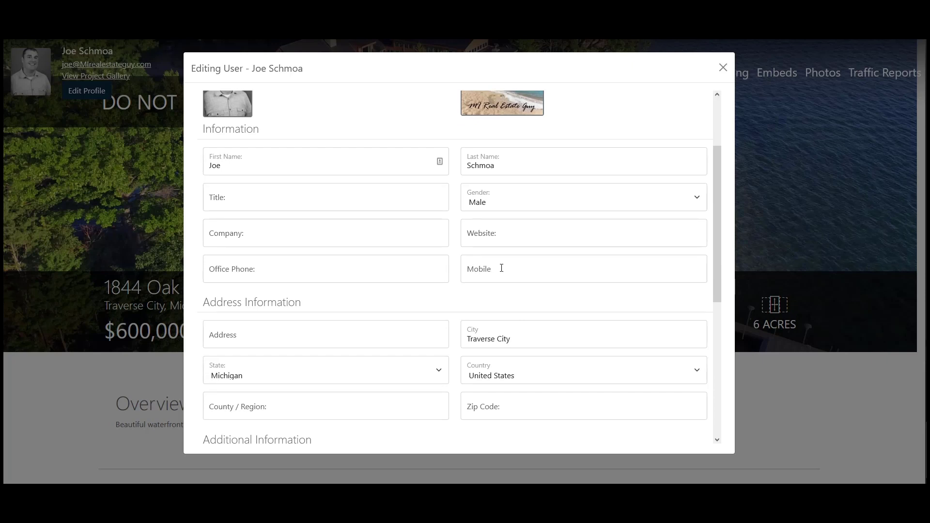
pyautogui.scroll(-6, 501, 268)
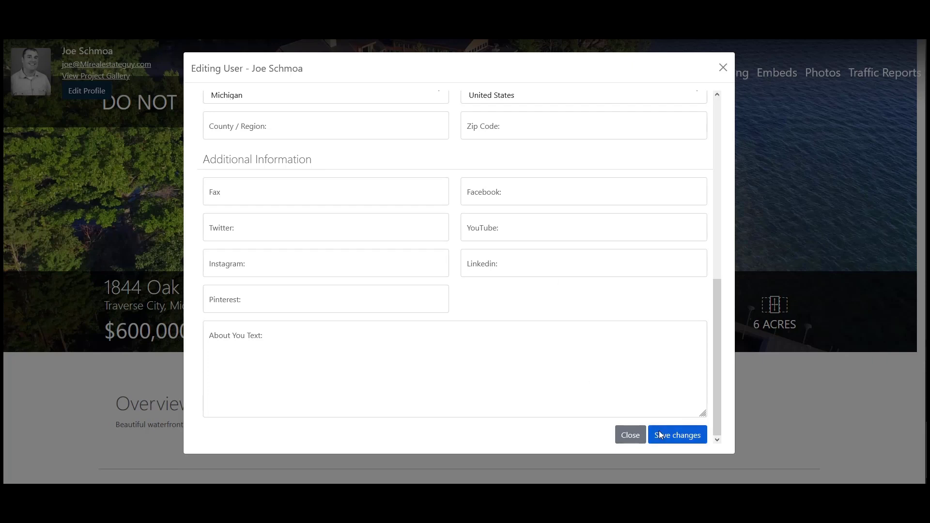
pyautogui.click(659, 435)
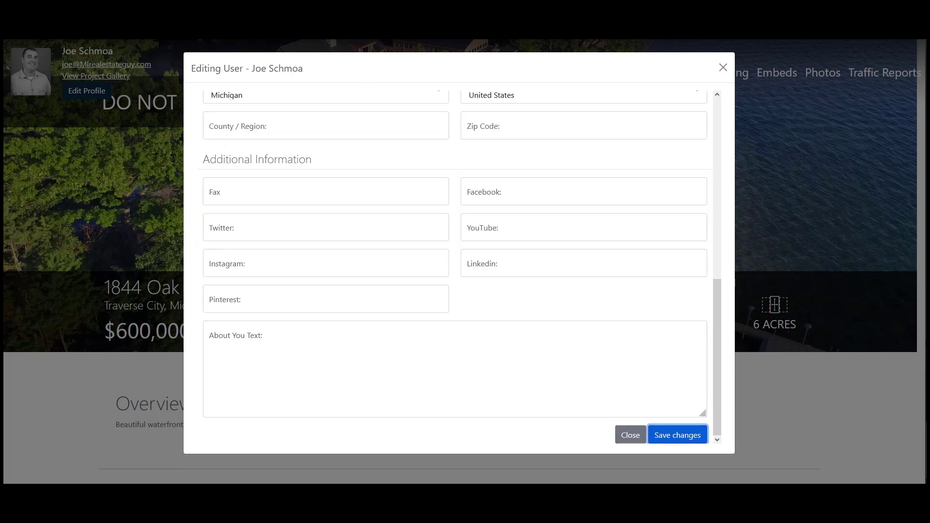